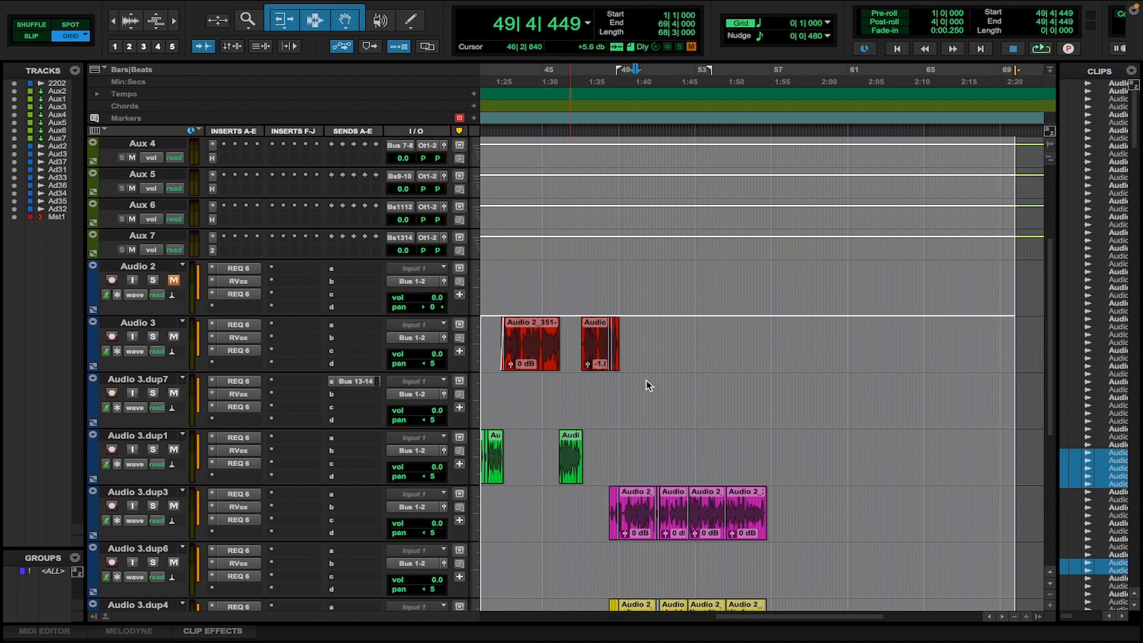
Step: Place the edit cursor around bar 54 on the Audio 3.dup7 track and zoom the timeline in to individual beats
left_click(731, 388)
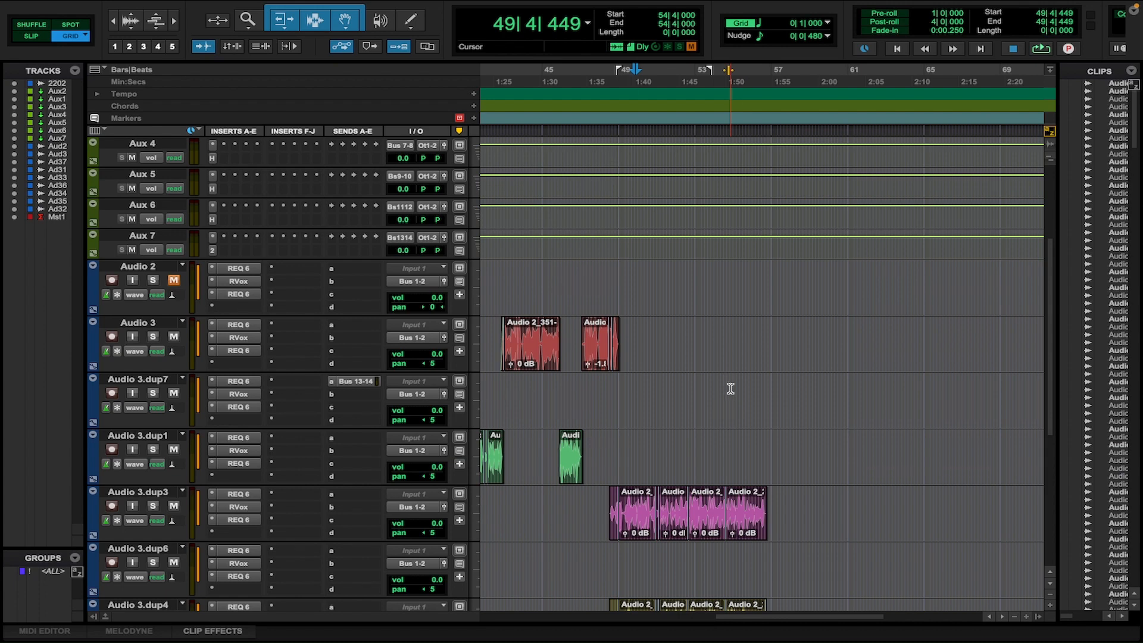
key("t")
key("t")
key("t")
key("t")
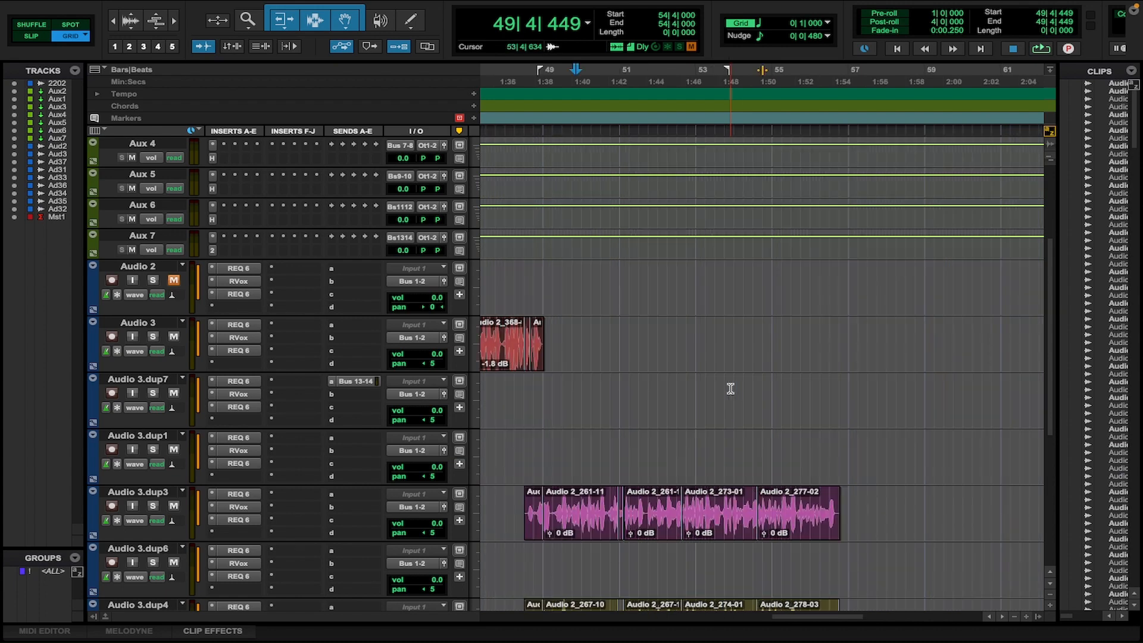
key("t")
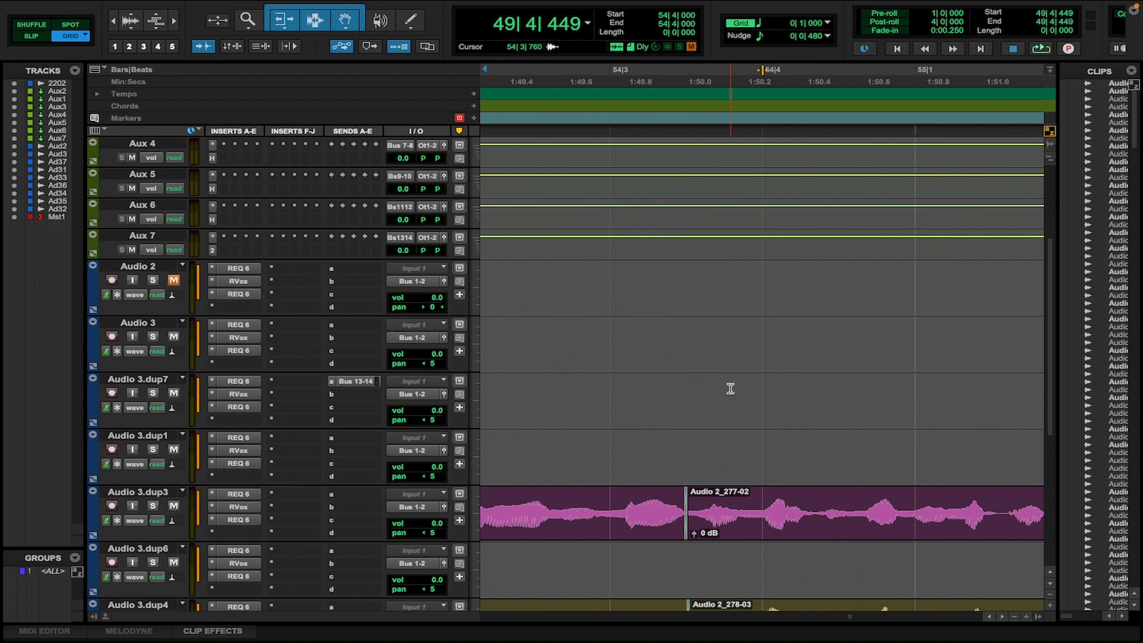
Step: Zoom the timeline out horizontally until thousands of bars are shown across its width
key("r")
key("r")
key("r")
key("r")
key("r")
key("r")
key("r")
key("r")
key("r")
key("r")
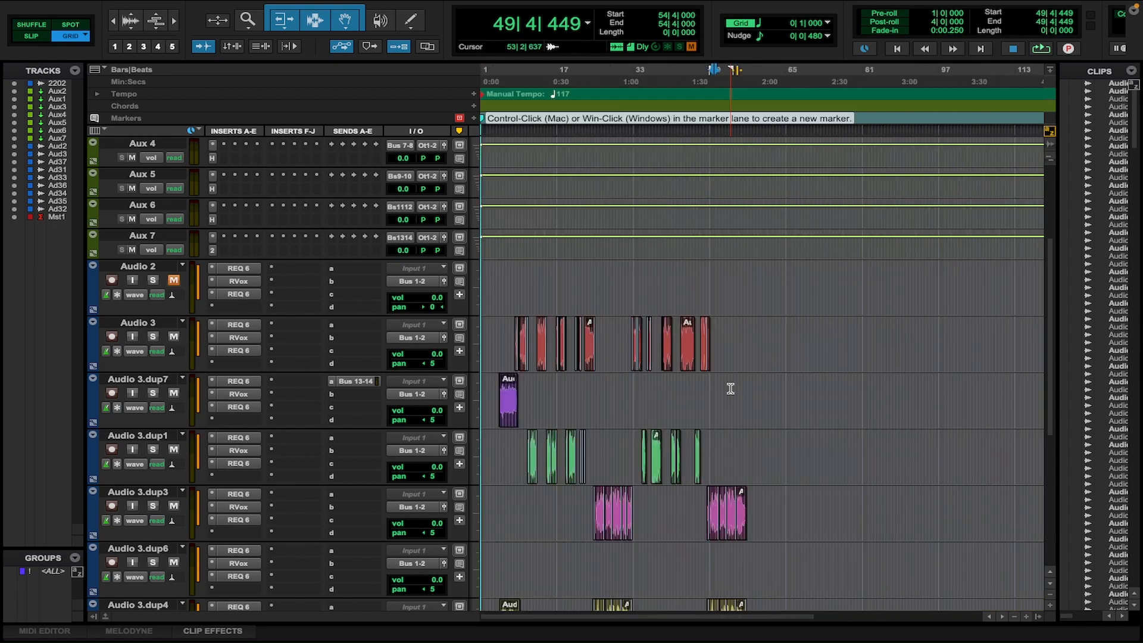
key("r")
key("r")
key("r")
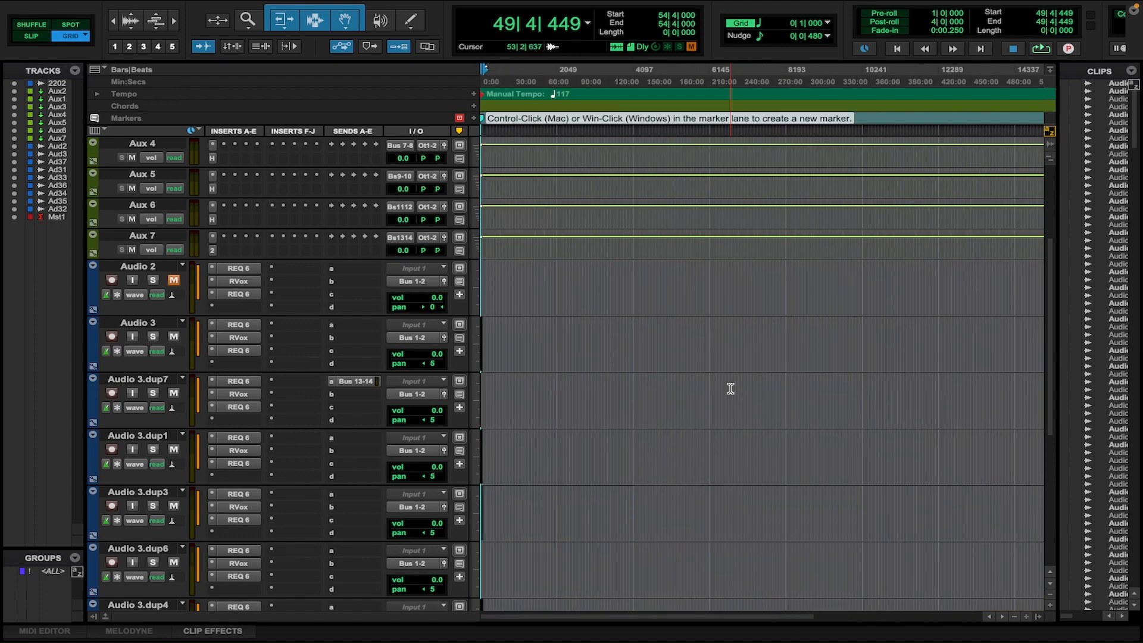
Step: Zoom the timeline in horizontally to show about 28 bars and return to the start of the session
key("t")
key("t")
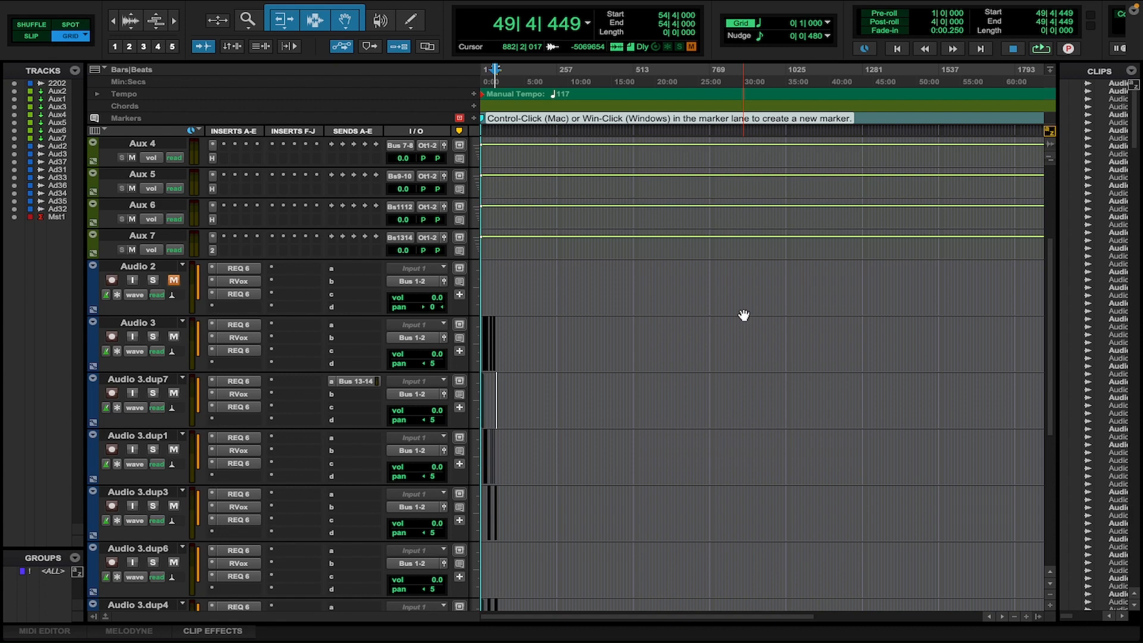
key("ctrl+bracketright")
key("ctrl+bracketright")
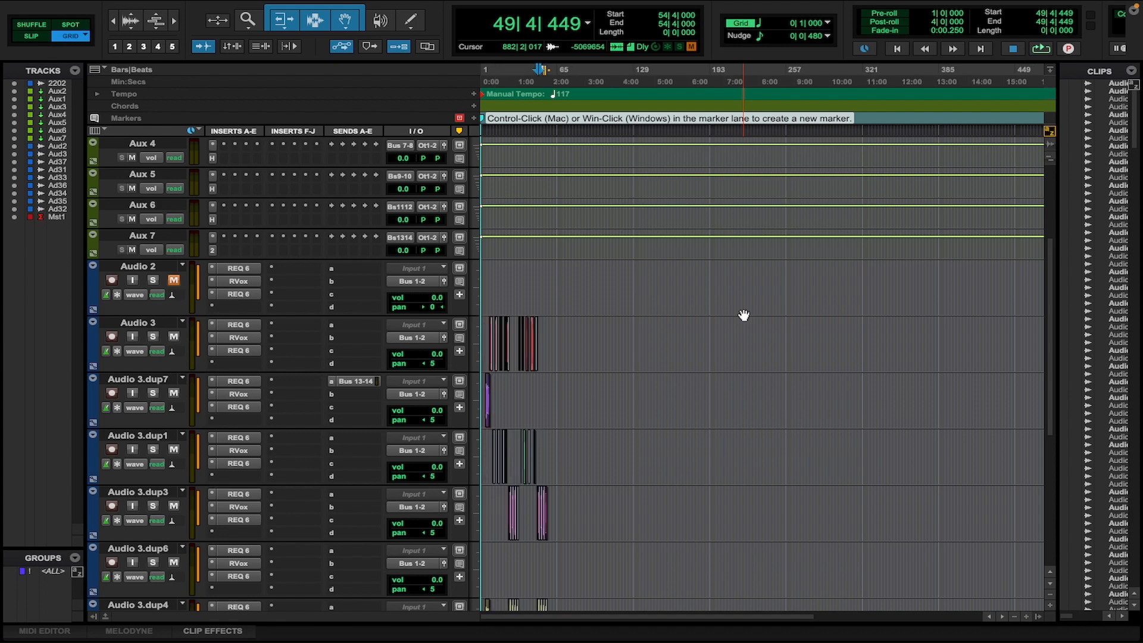
key("ctrl+bracketright")
key("ctrl+bracketright")
key("ctrl+bracketright")
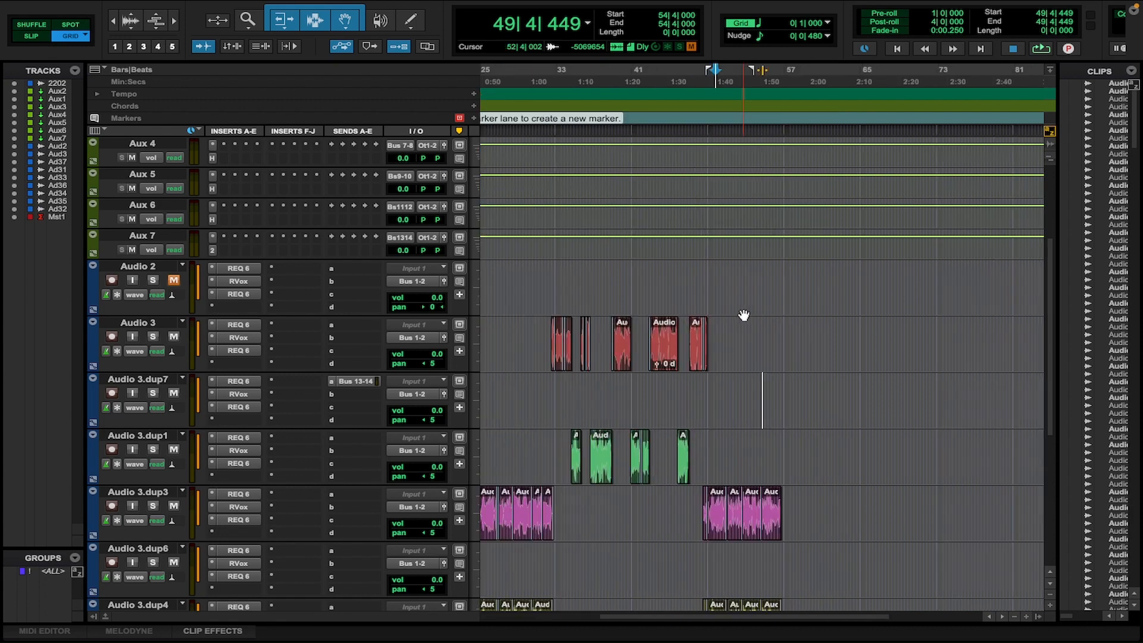
key("ctrl+bracketright")
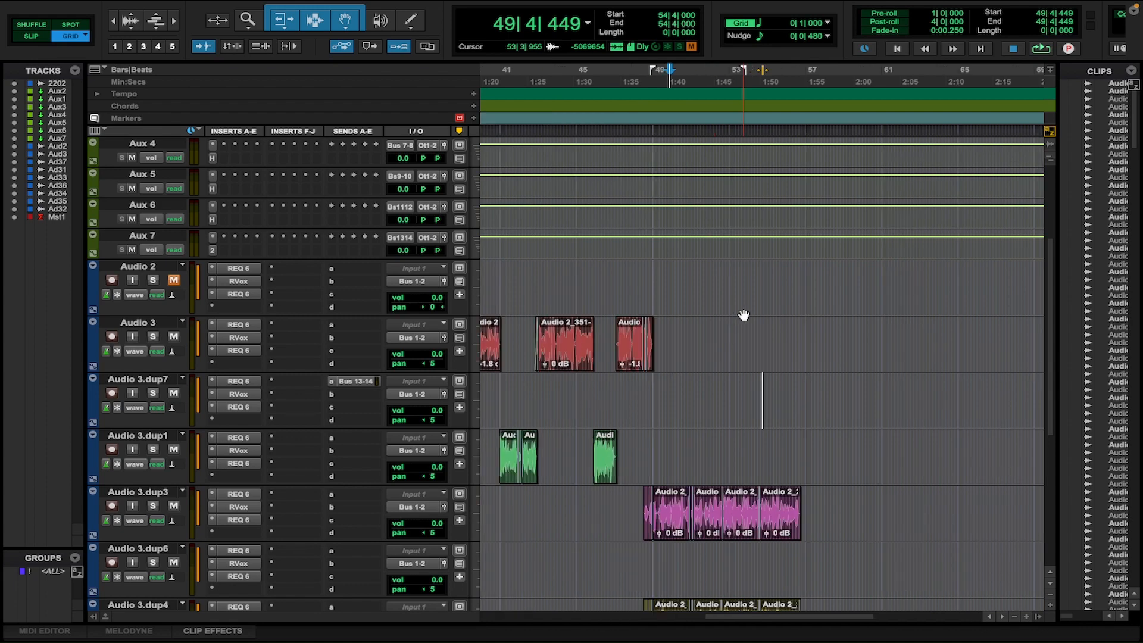
key("Return")
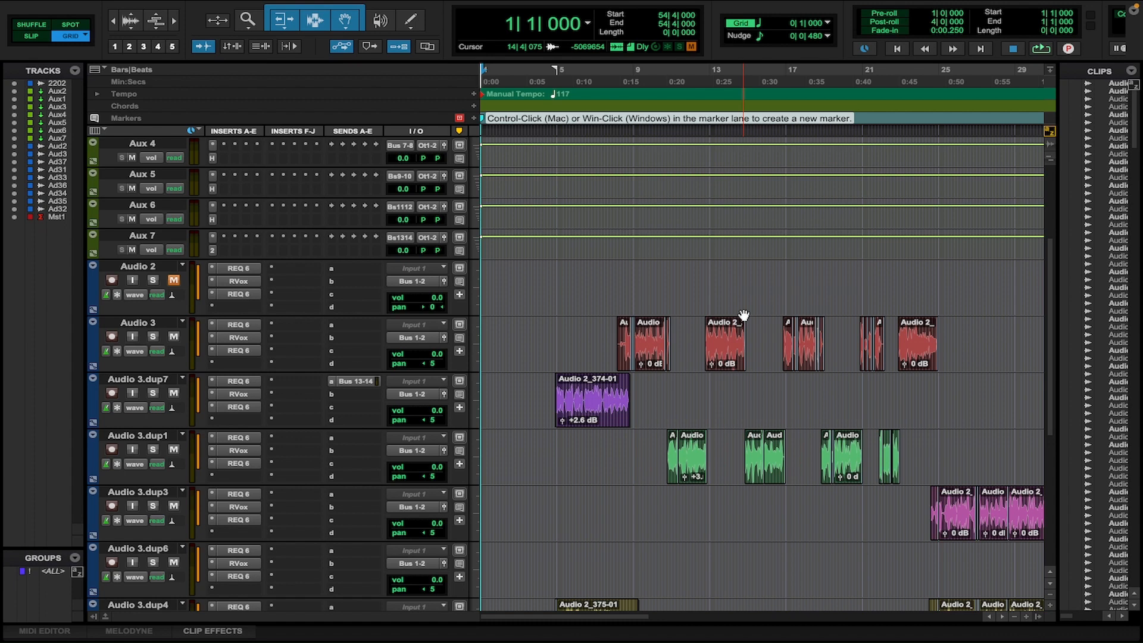
Step: Open the I/O Setup and display the session's bus paths
mouse_move(470, 4)
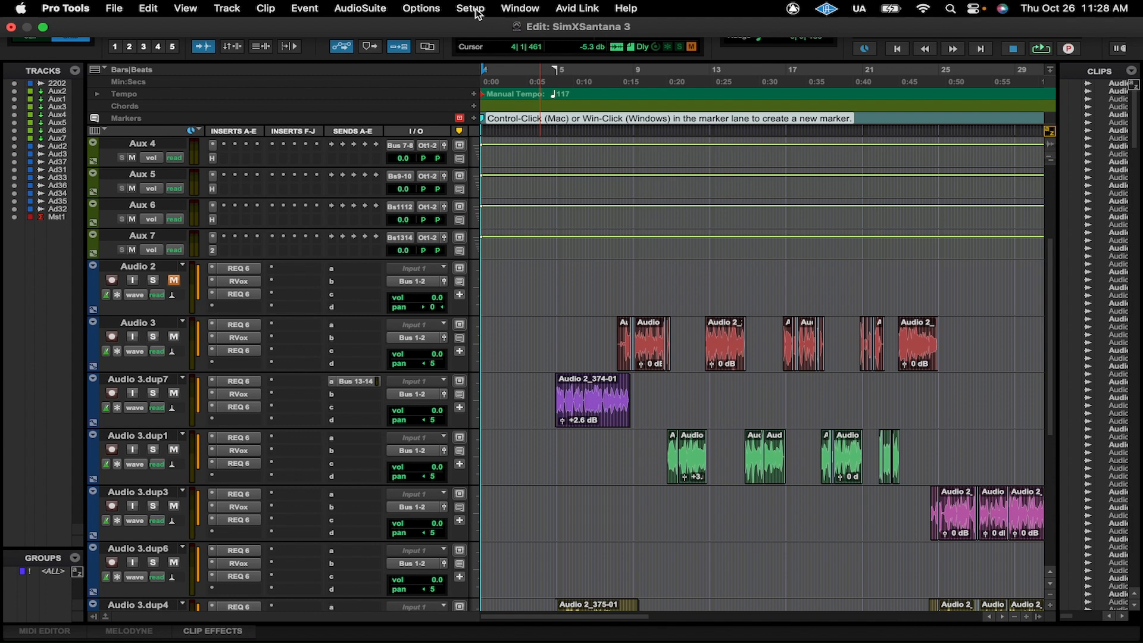
left_click(470, 8)
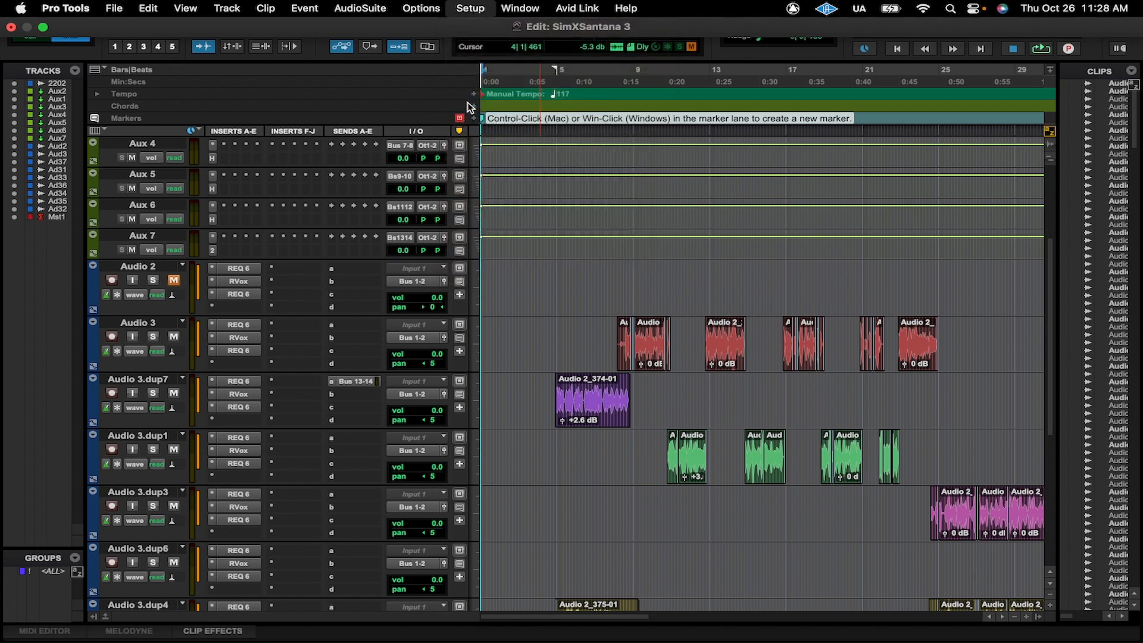
key("ctrl+Right")
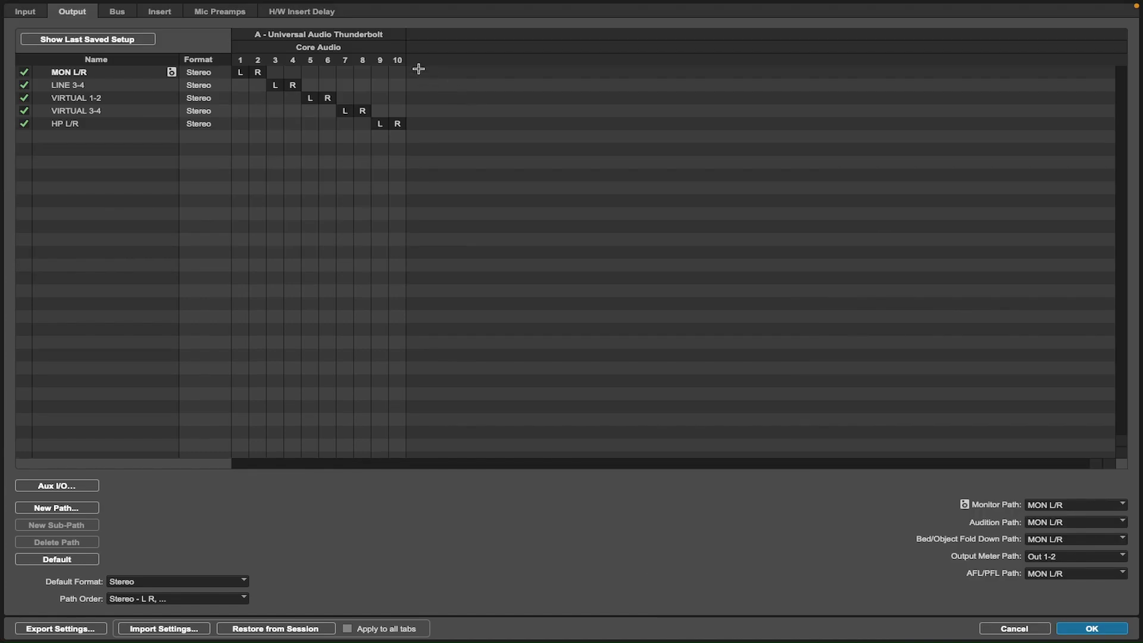
left_click(118, 12)
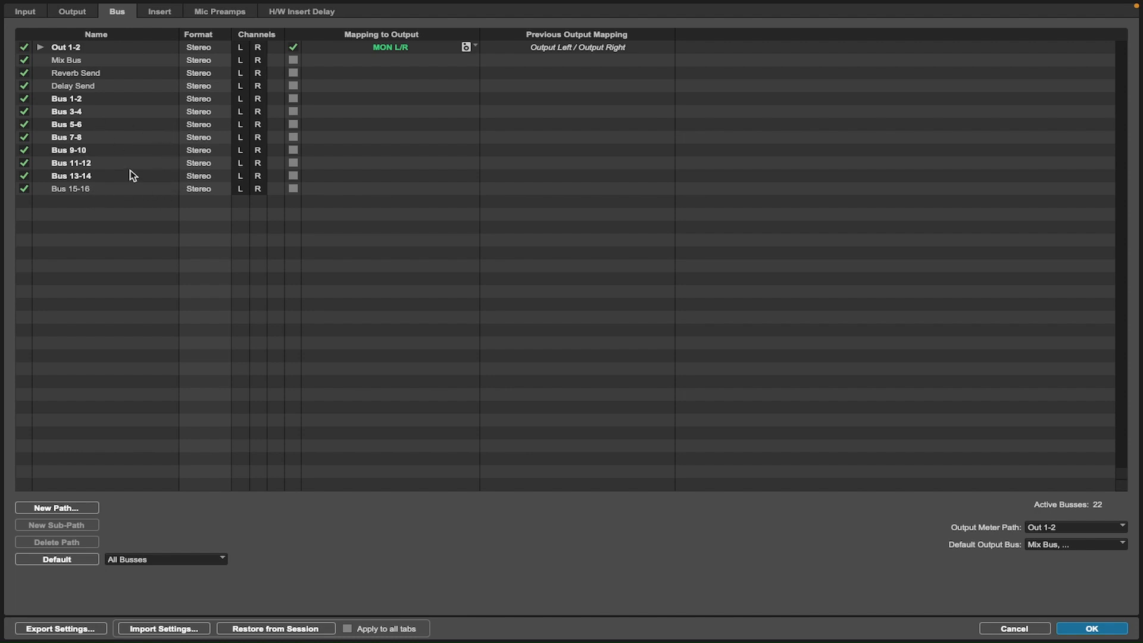
Step: Create five new stereo paths named Bus
left_click(56, 507)
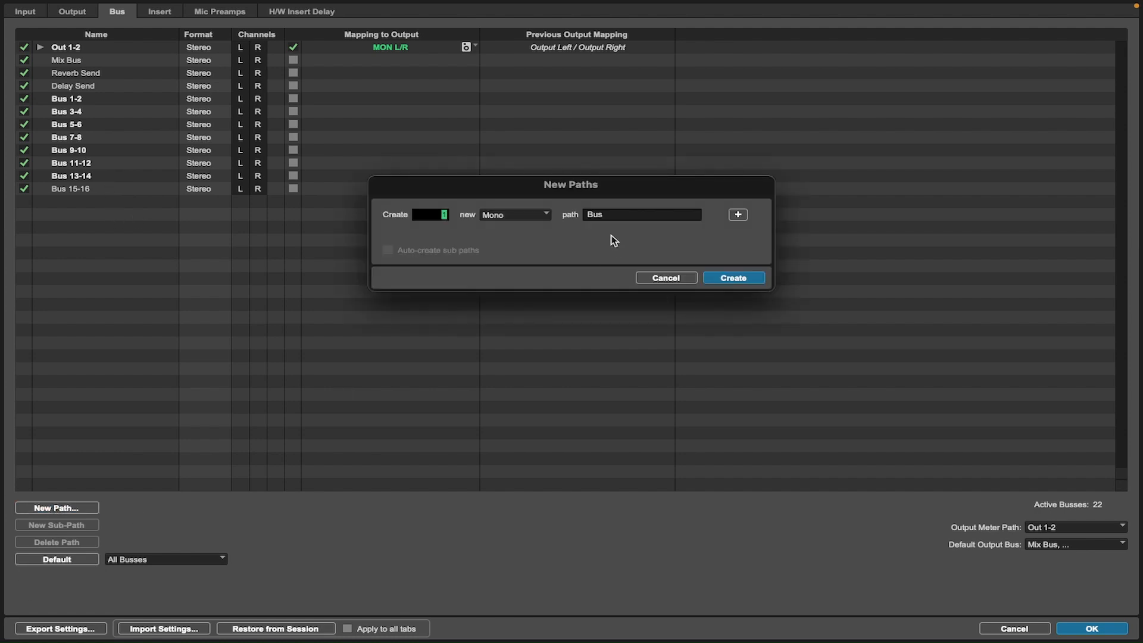
left_click(531, 216)
left_click(526, 234)
type("5")
left_click(742, 280)
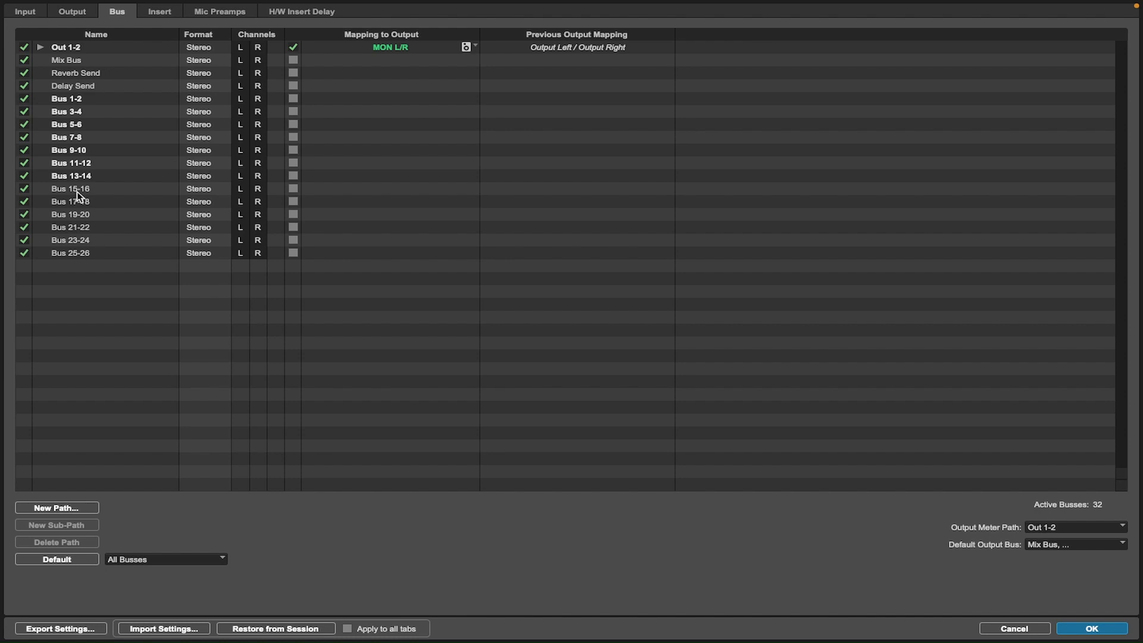
Step: Check the output choices available for the output meter path
left_click(1103, 528)
mouse_move(1090, 529)
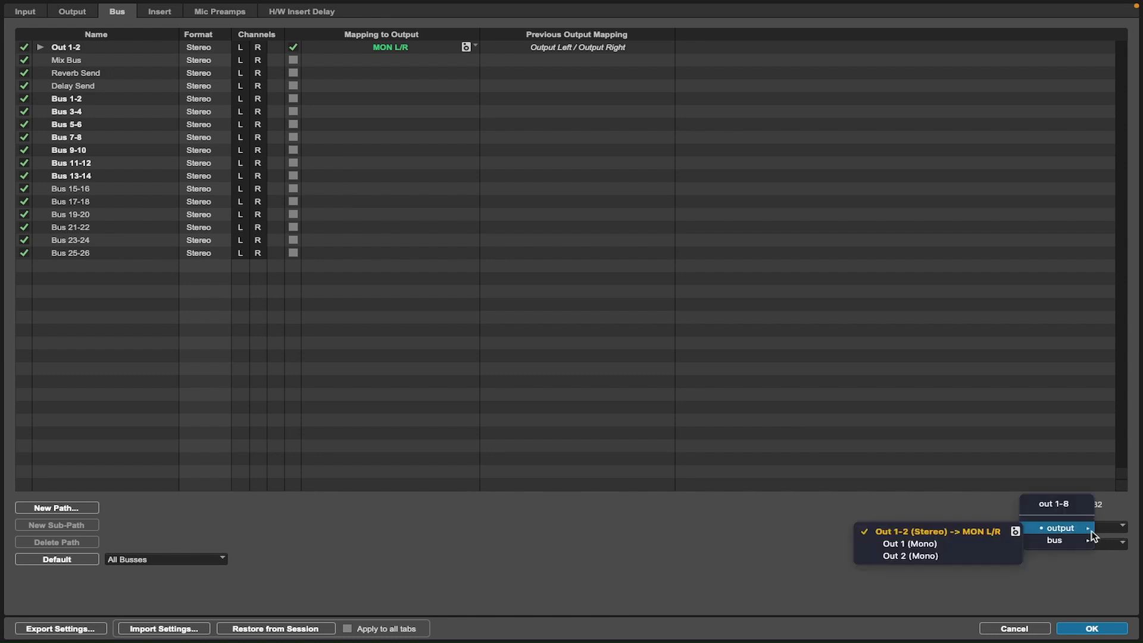
left_click(664, 530)
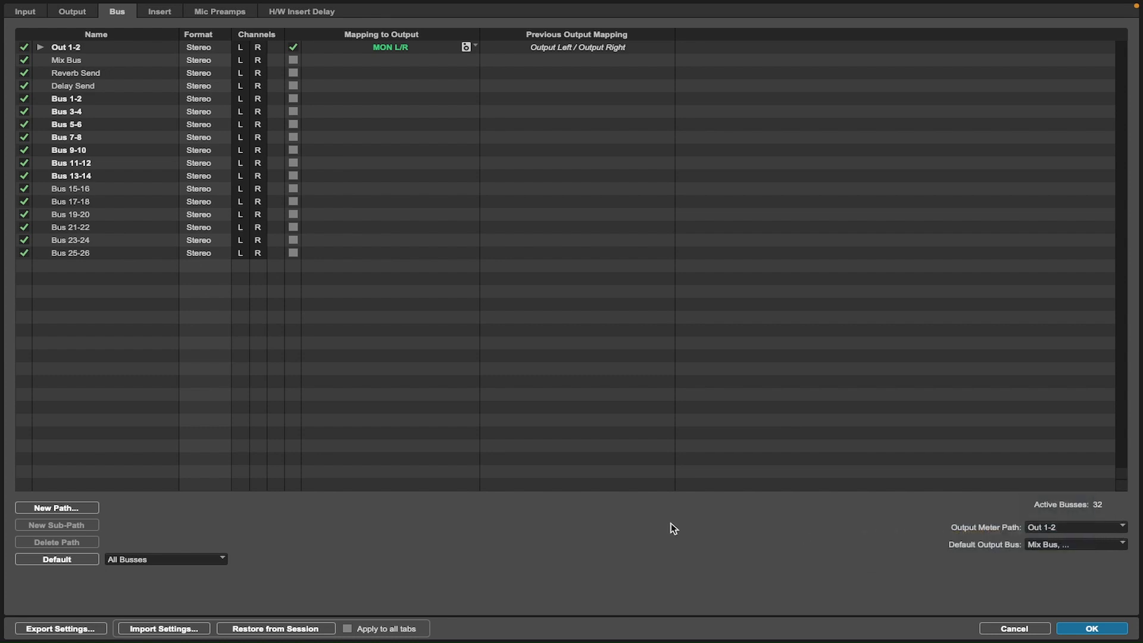
Step: Set the default output bus for the mono format to Out 1-2 (Stereo)
left_click(1078, 546)
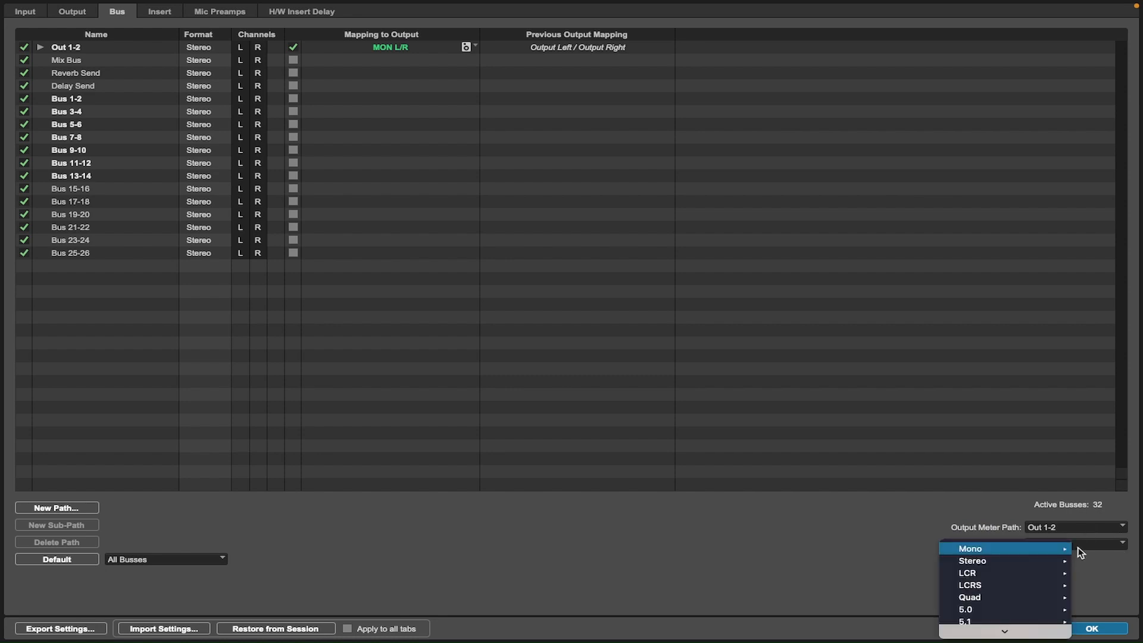
mouse_move(1048, 634)
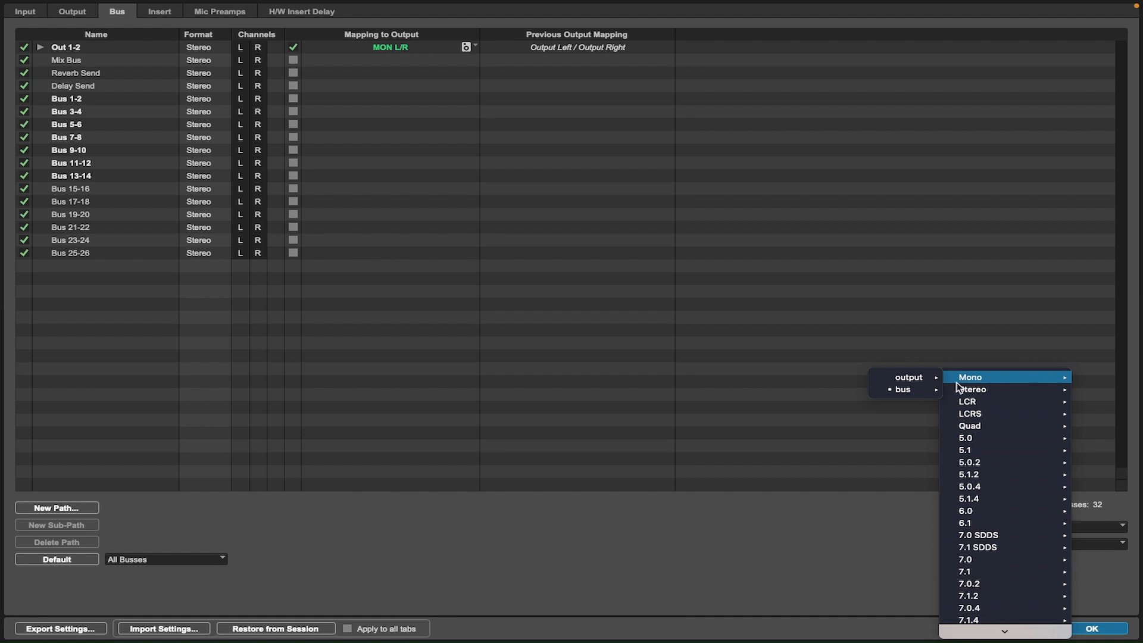
mouse_move(946, 390)
mouse_move(911, 389)
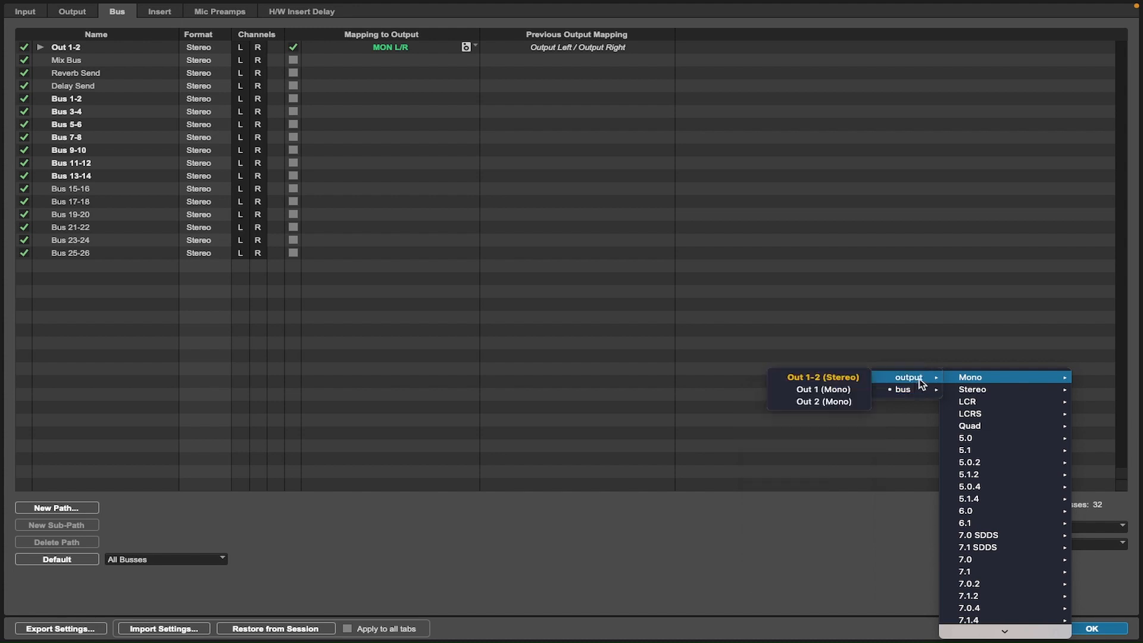
left_click(842, 380)
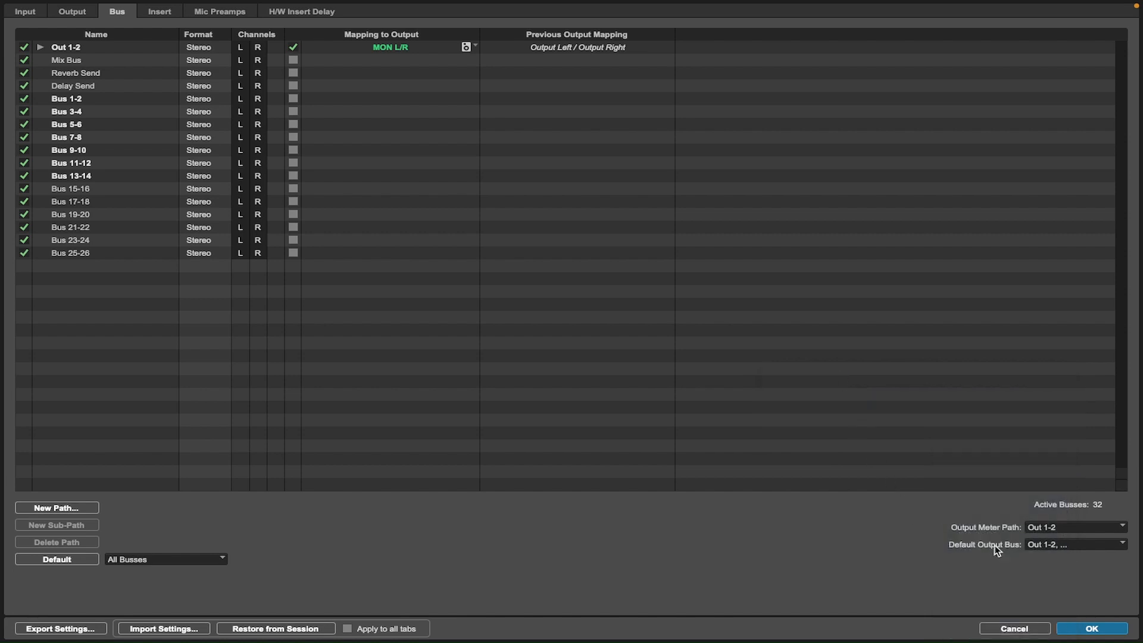
Step: Review the output meter path choices and the channel formats offered for the default output bus
left_click(1053, 527)
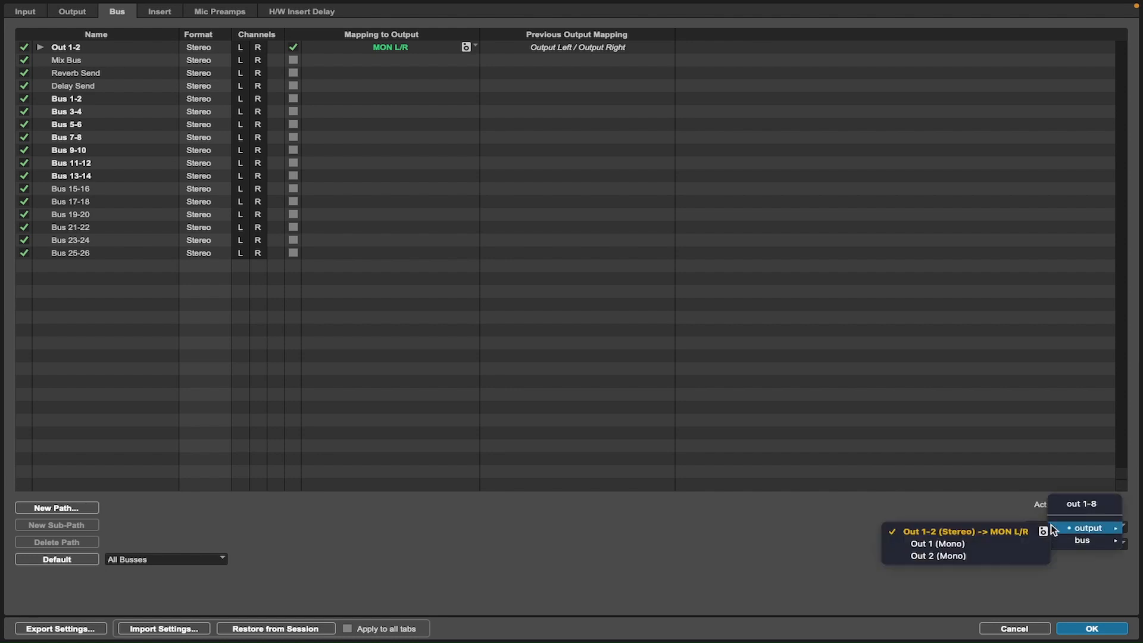
left_click(704, 492)
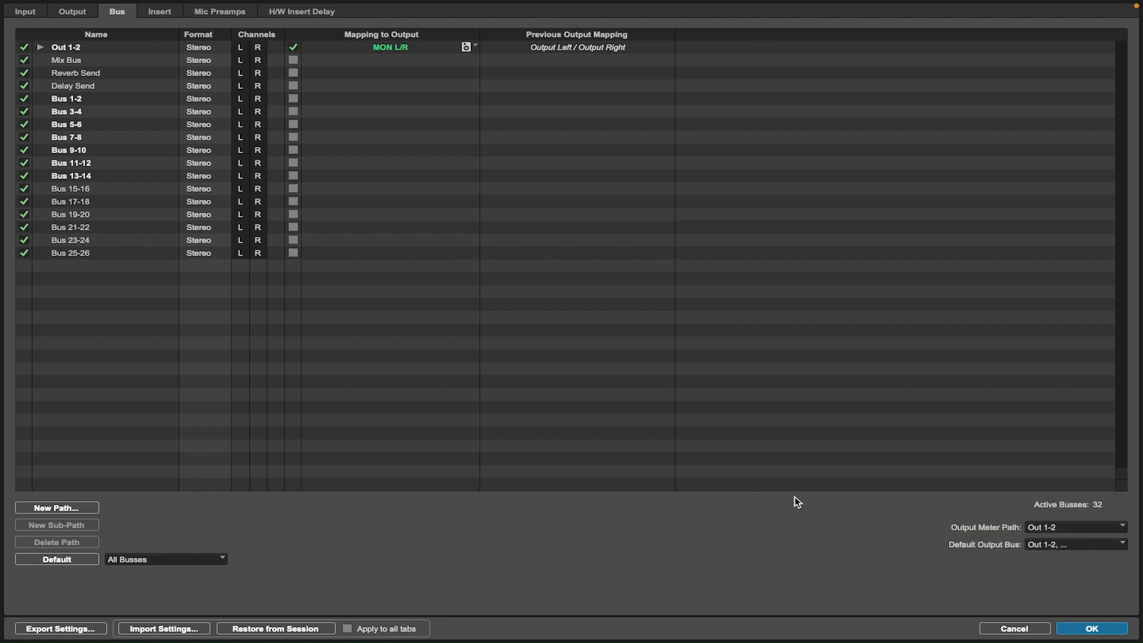
left_click(1085, 545)
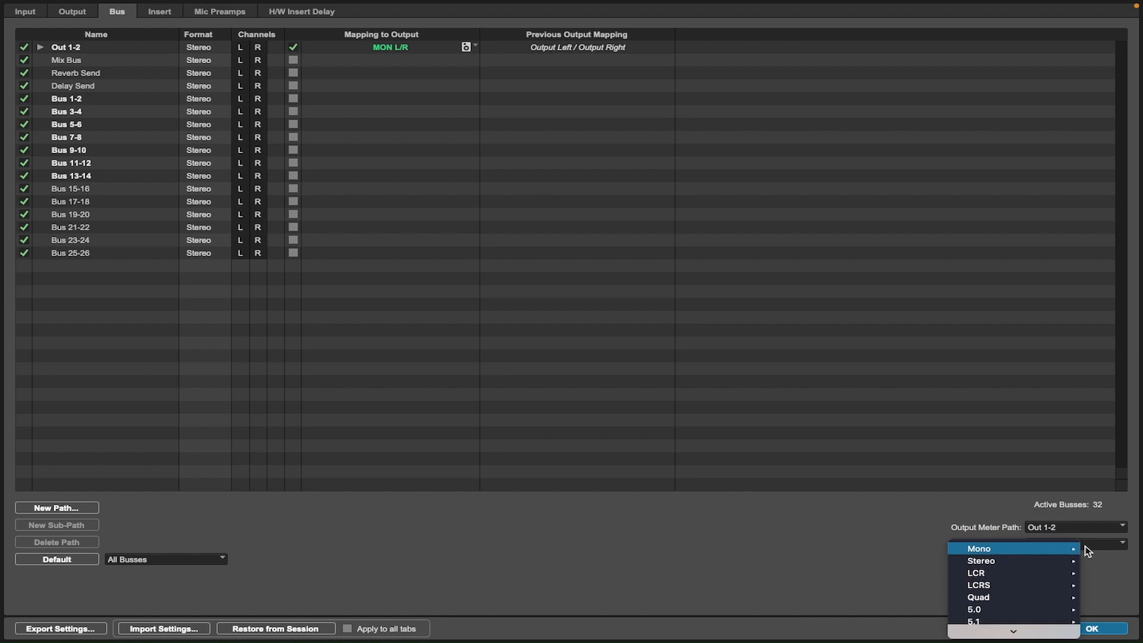
left_click(892, 518)
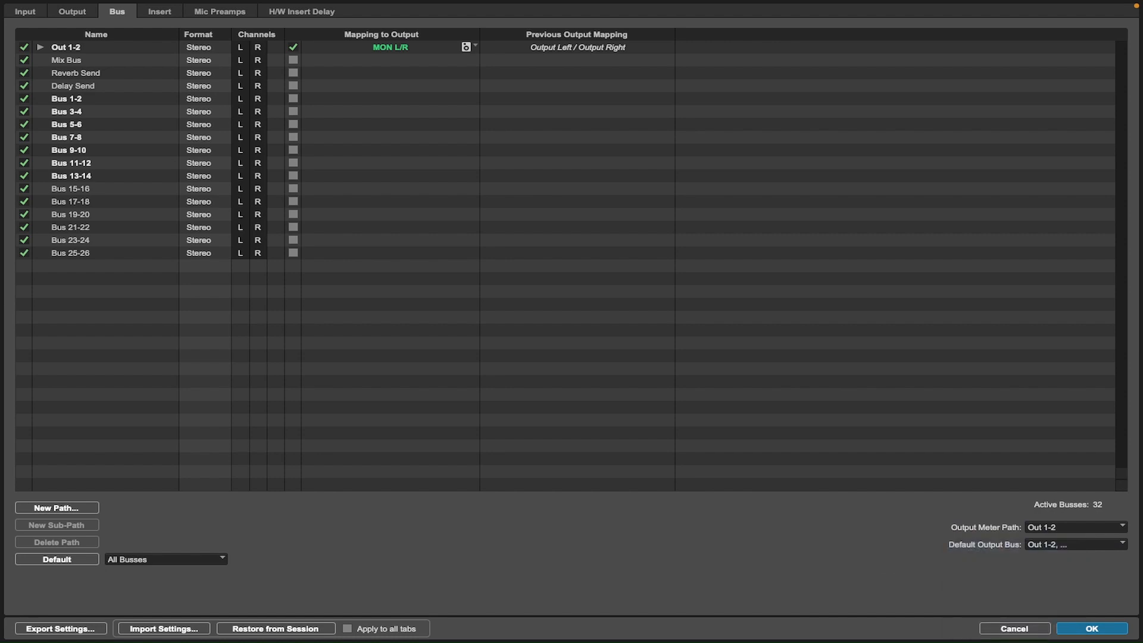
Step: Set the mono format's default output bus to Mix Bus (Stereo) and confirm the I/O Setup
left_click(1052, 548)
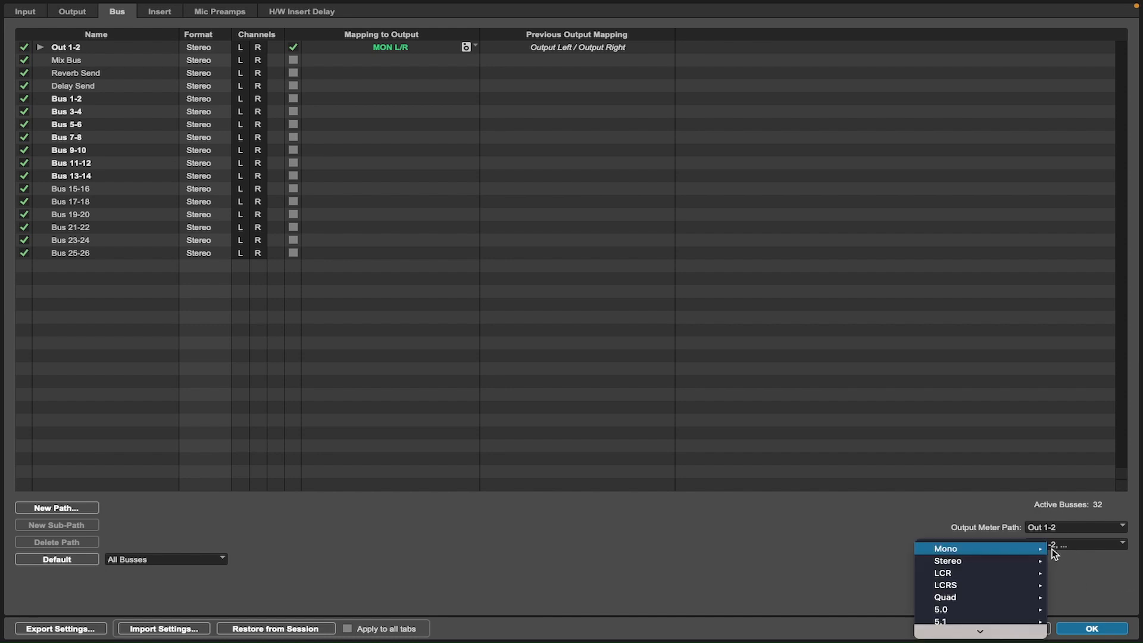
mouse_move(1028, 557)
mouse_move(1086, 561)
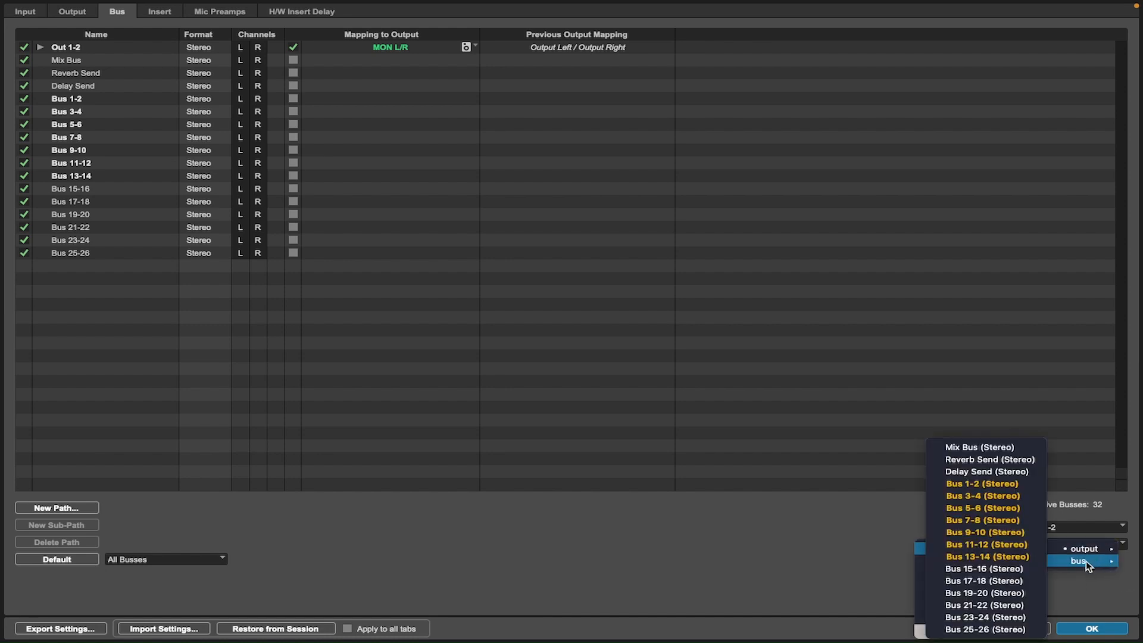
left_click(1010, 448)
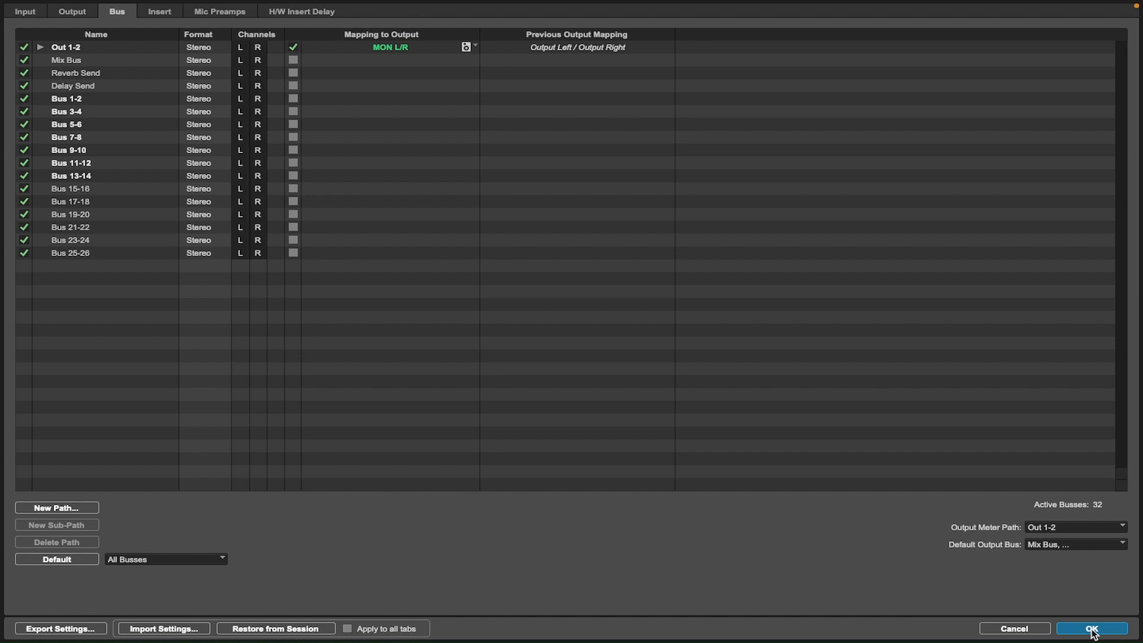
left_click(1093, 631)
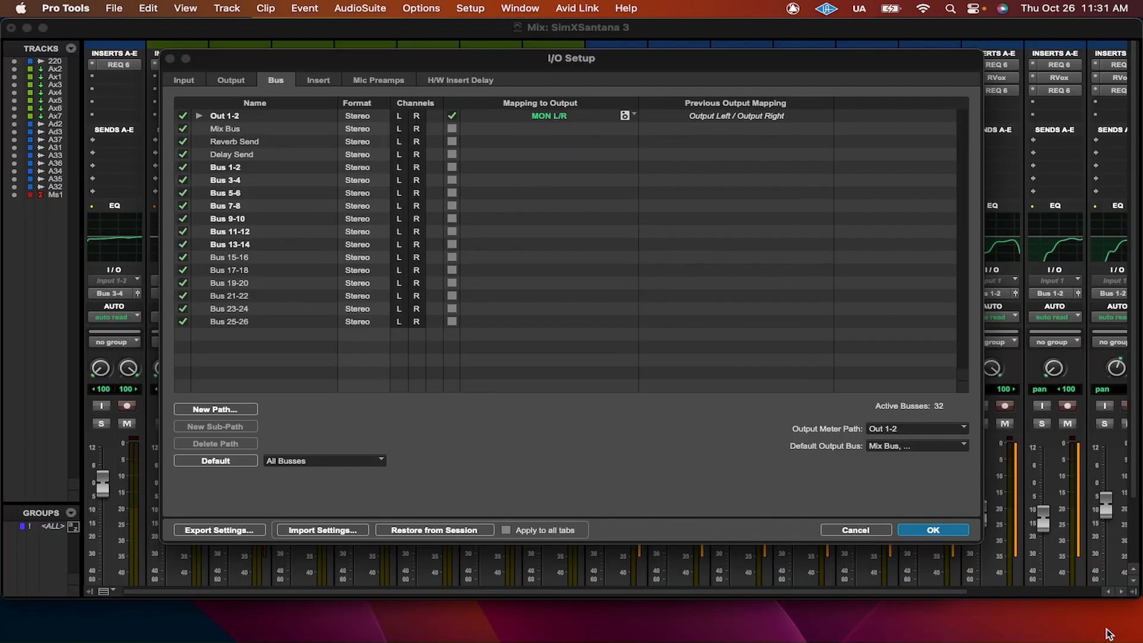
left_click(936, 528)
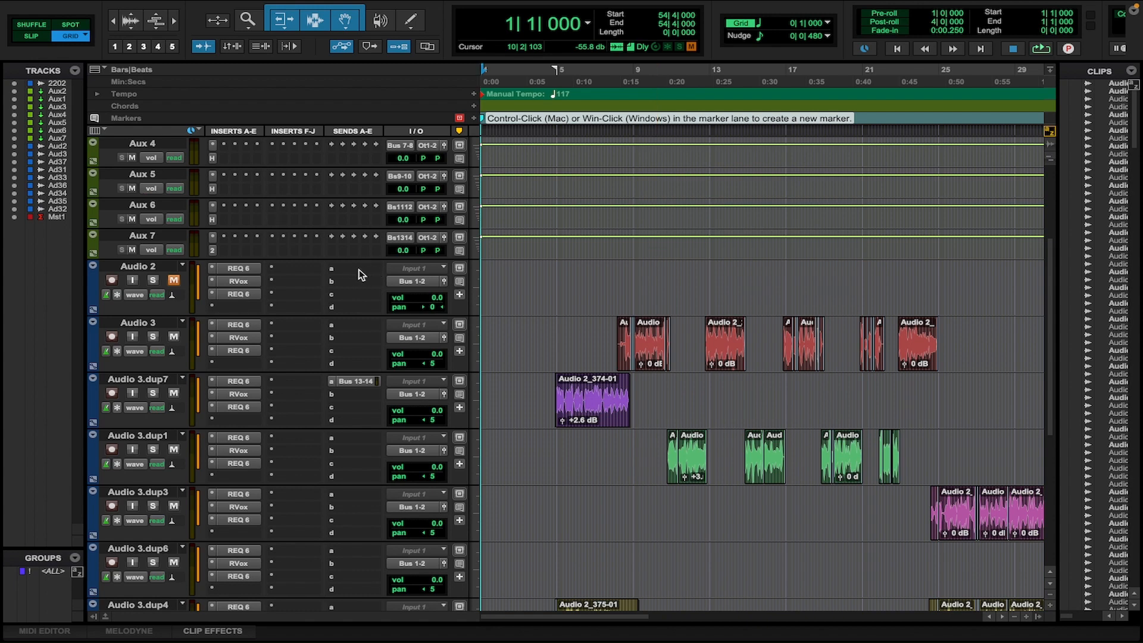
Step: Examine the input source options of the Audio 2 and Audio 3.dup7 tracks
left_click(433, 270)
mouse_move(436, 269)
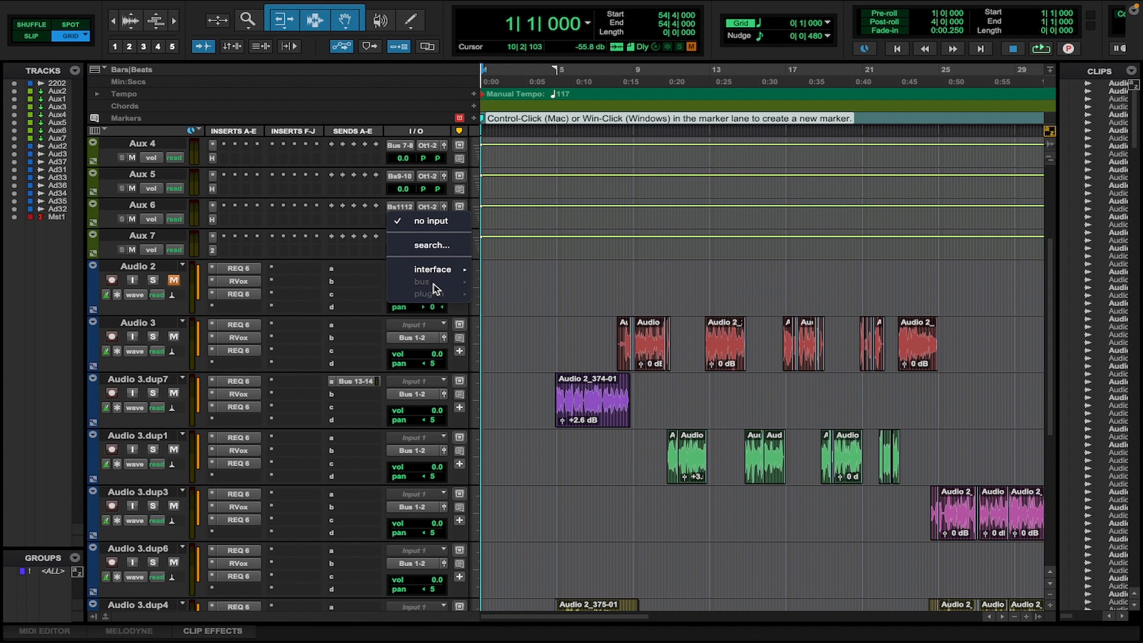
left_click(328, 293)
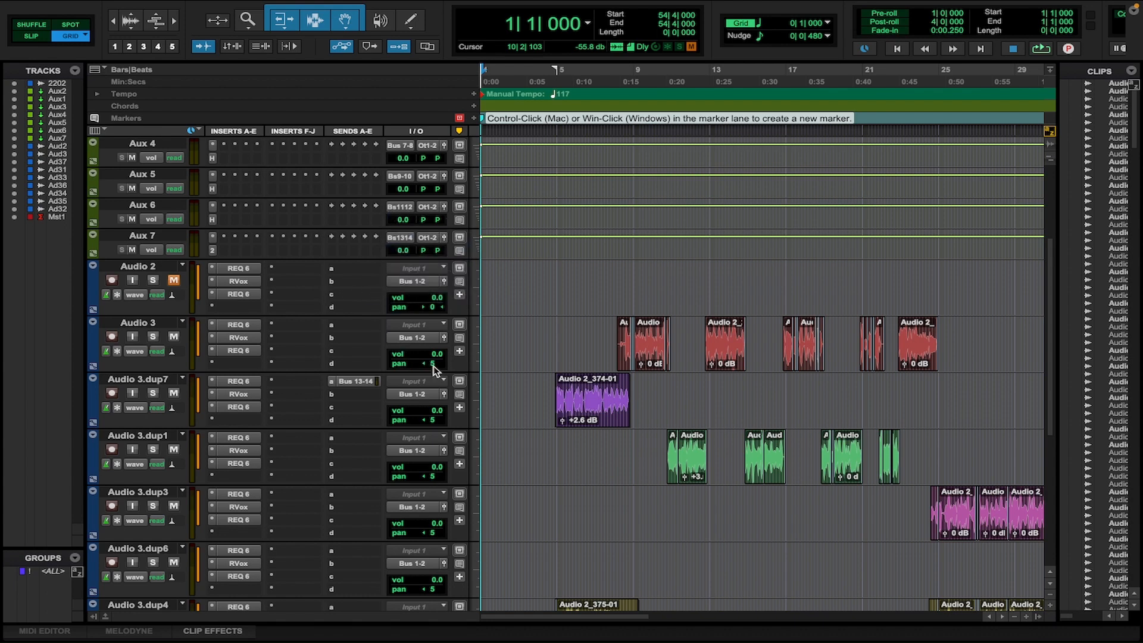
left_click(431, 384)
left_click(431, 384)
left_click(433, 383)
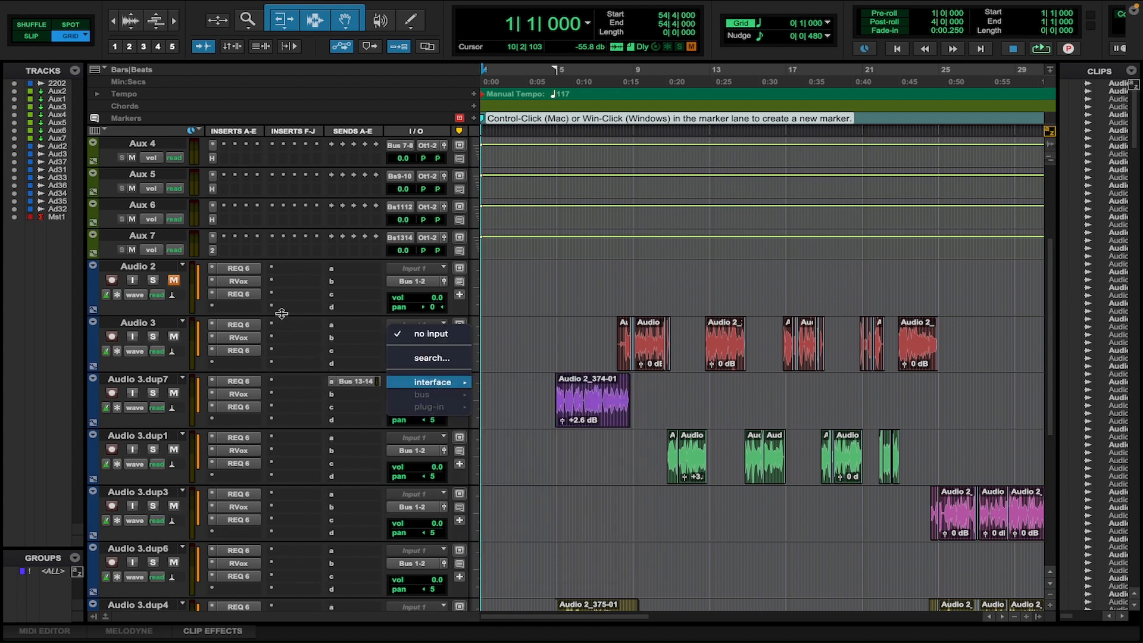
left_click(353, 284)
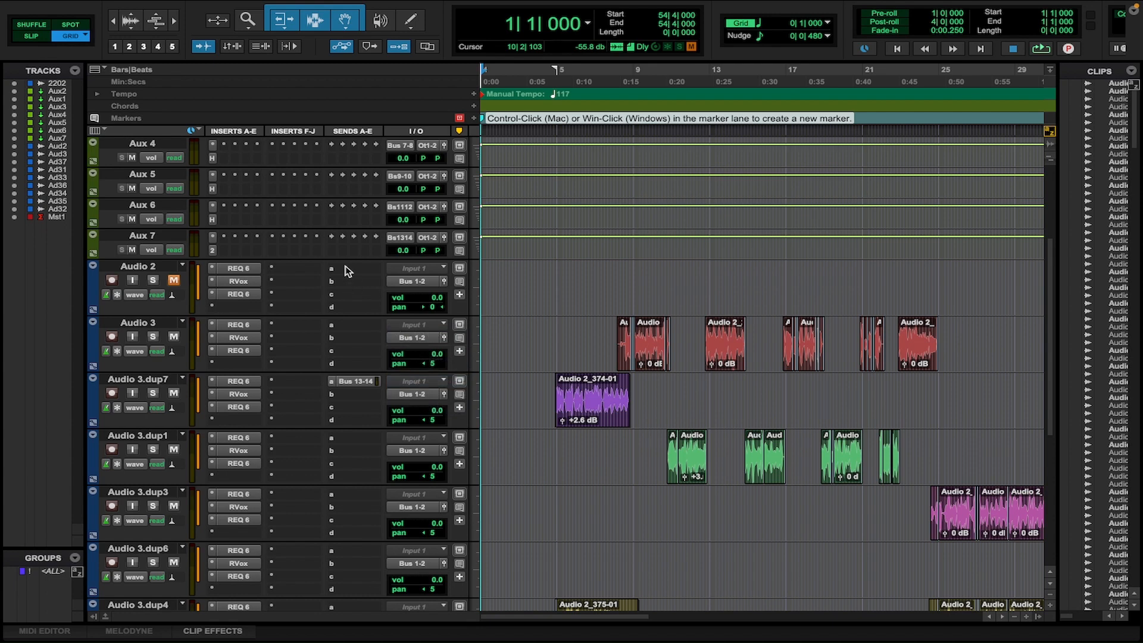
Step: Examine the stereo buses offered as input sources for the Aux 5 track
left_click(402, 175)
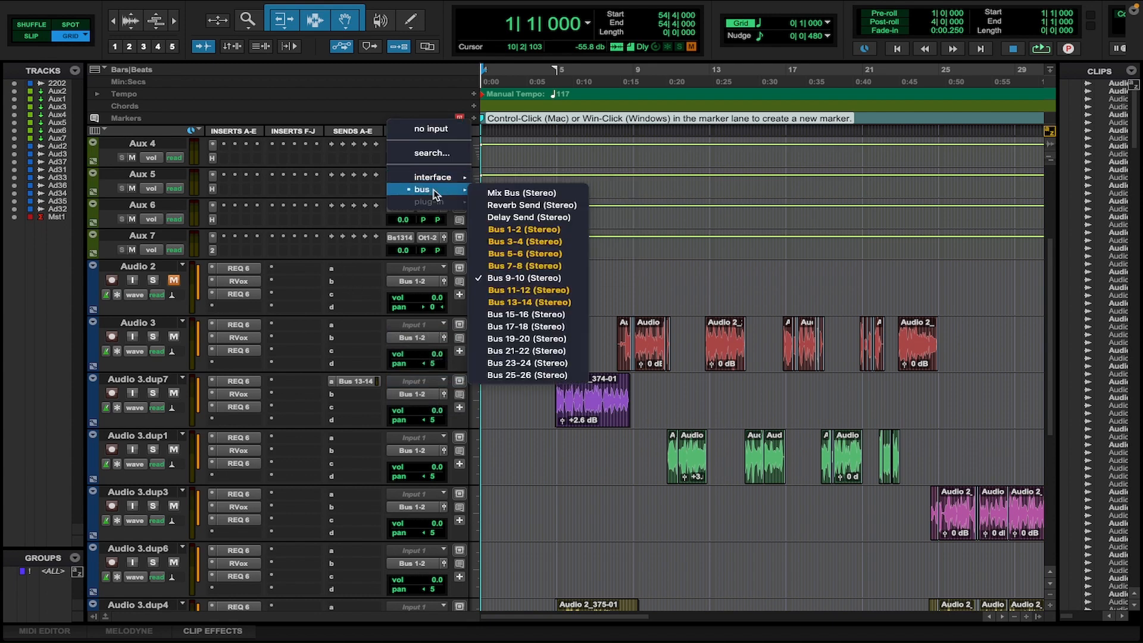
left_click(131, 273)
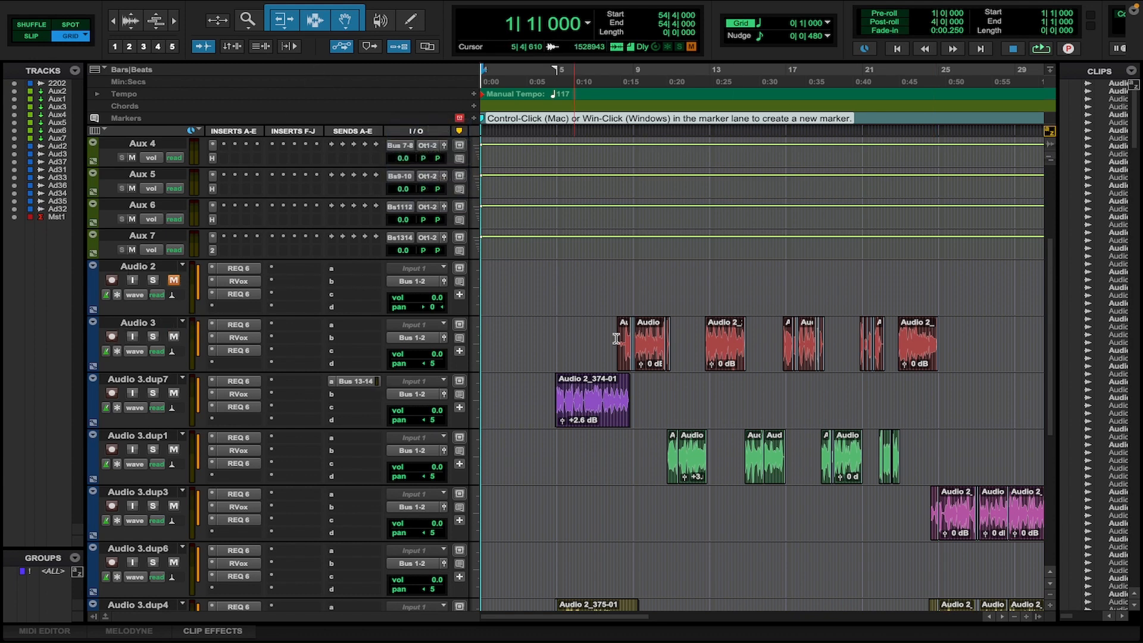
Step: Increase the height of the Aux 3 track so its inserts and sends are listed in full
scroll(252, 294, "down", 2)
scroll(252, 294, "up", 5)
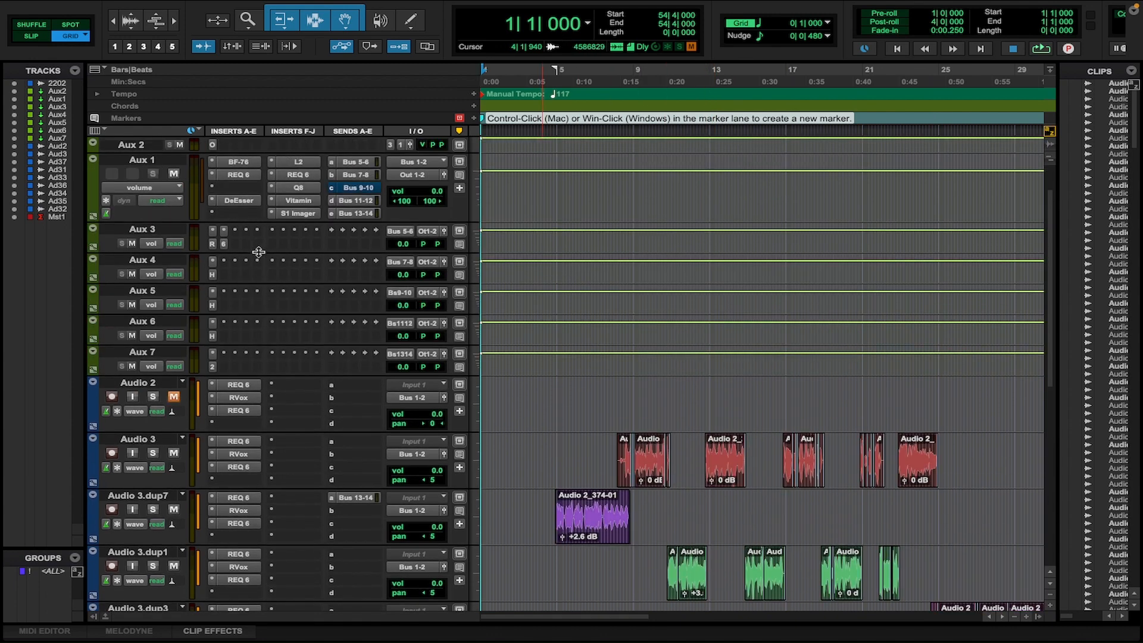
left_click_drag(256, 275, 253, 294)
scroll(373, 395, "down", 4)
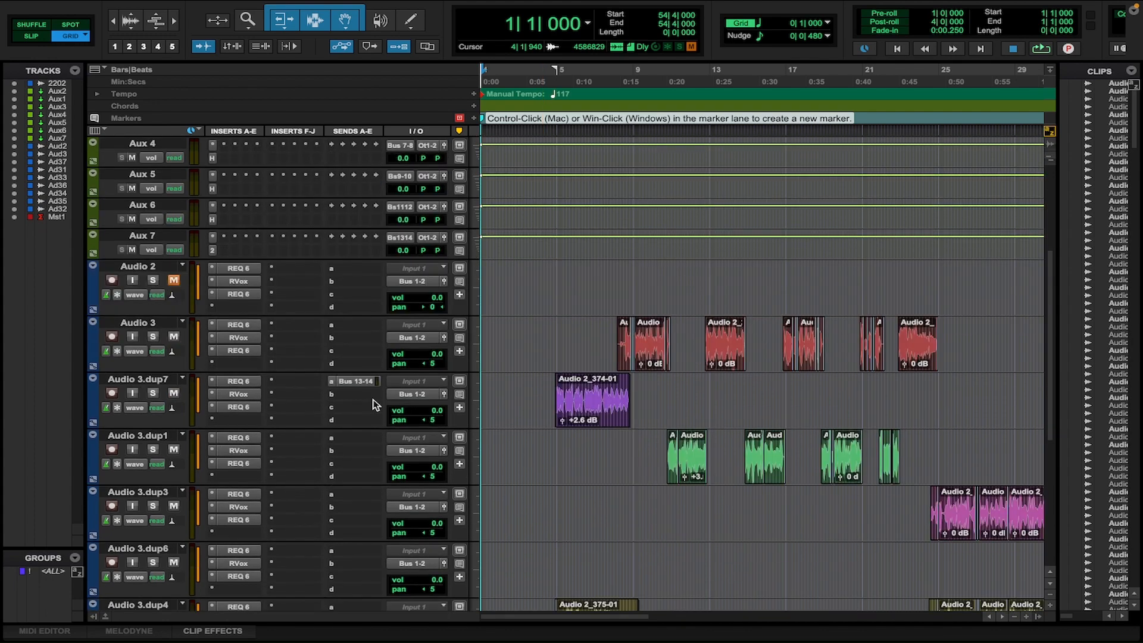
Step: Examine the stereo buses offered for the first send slot of the Audio 2 track, without assigning one
scroll(374, 405, "up", 2)
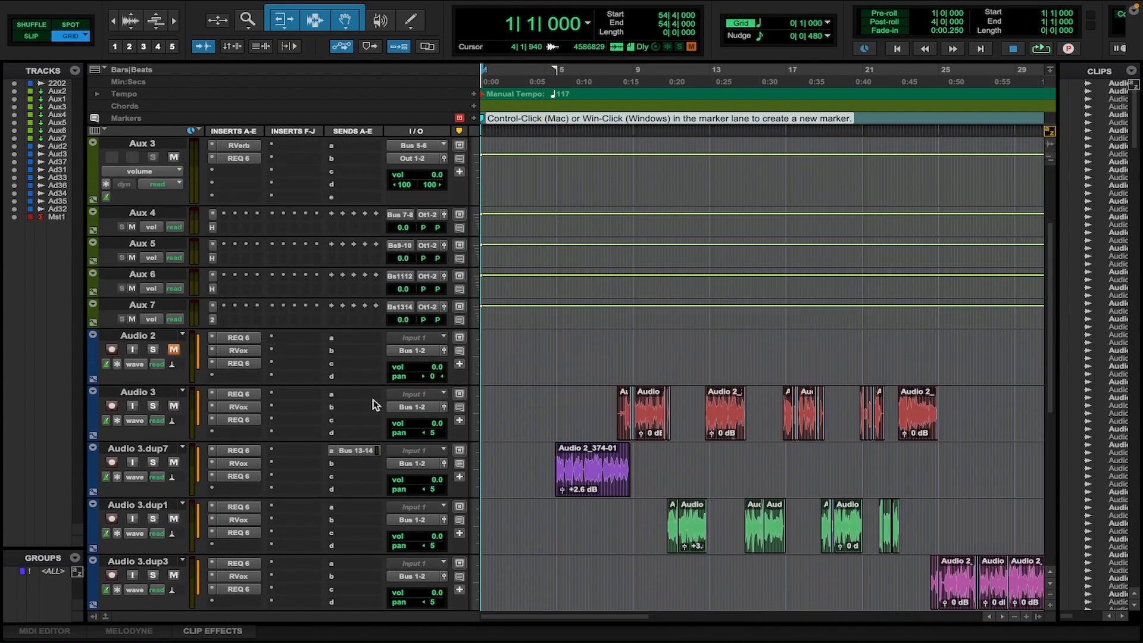
left_click(343, 342)
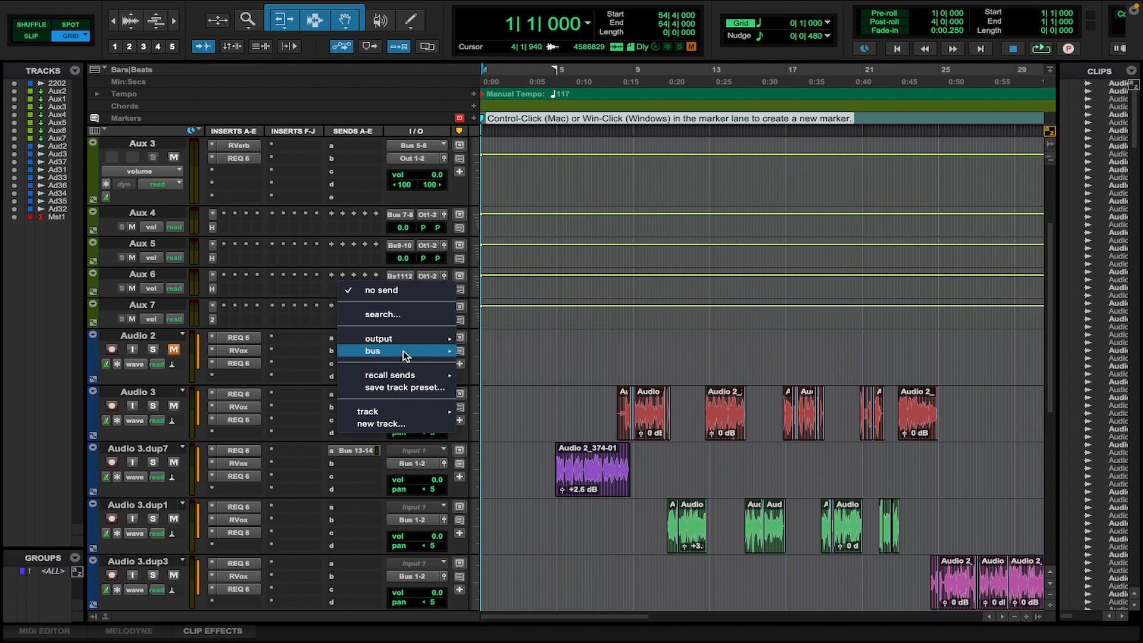
mouse_move(419, 351)
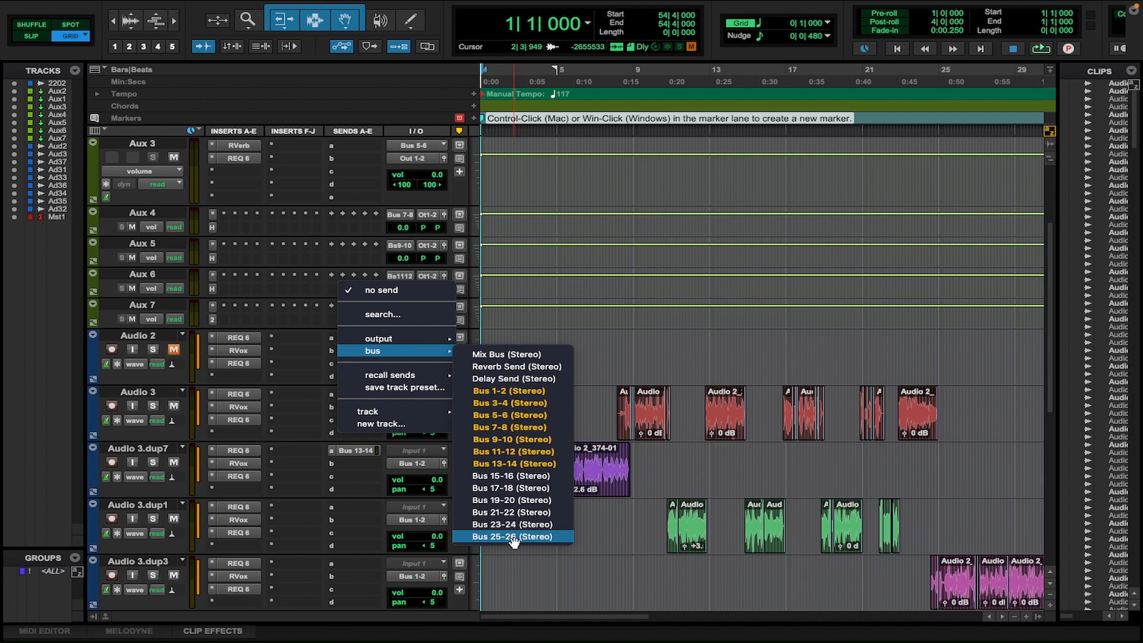
left_click(774, 13)
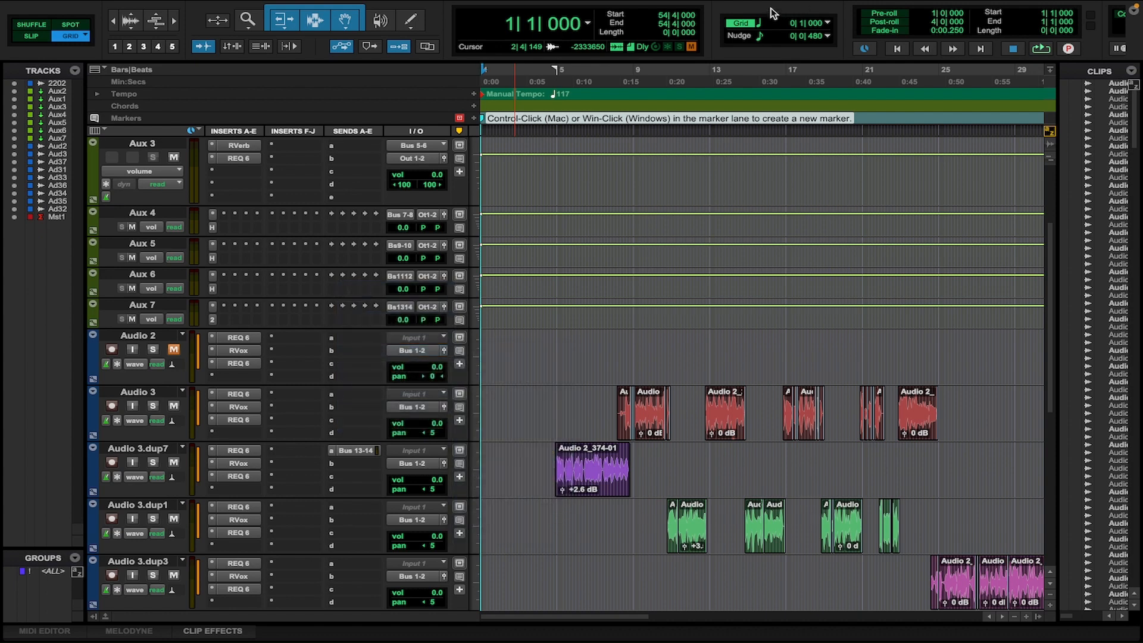